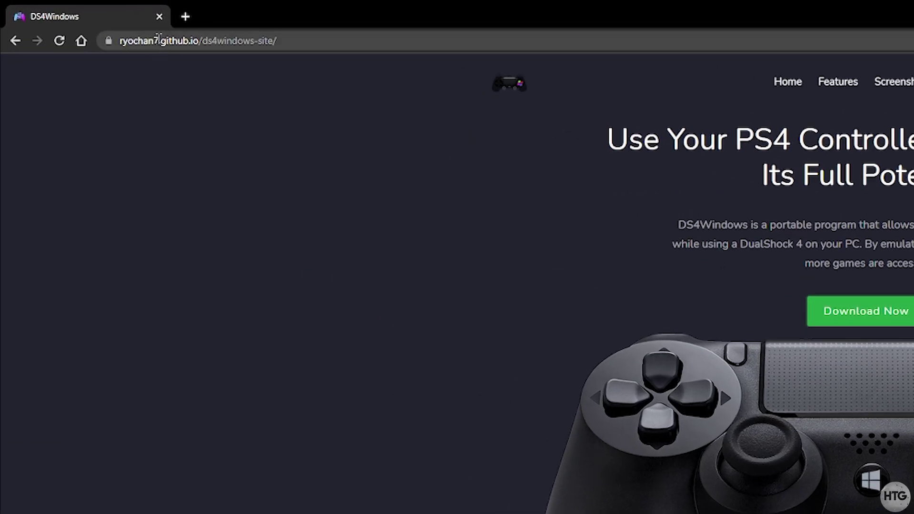
- Check the DS4Windows website's full address (ryochan7.github.io/ds4windows-site/) in Chrome's address bar
click(82, 18)
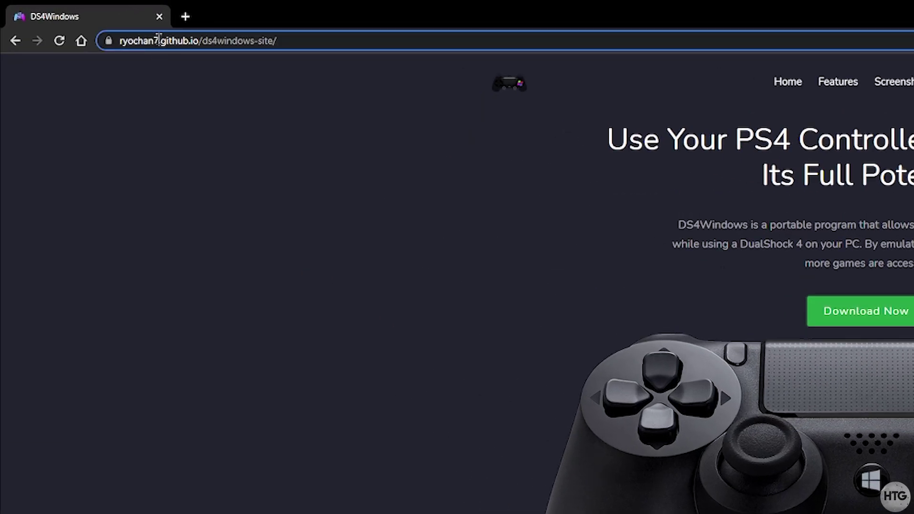
click(172, 135)
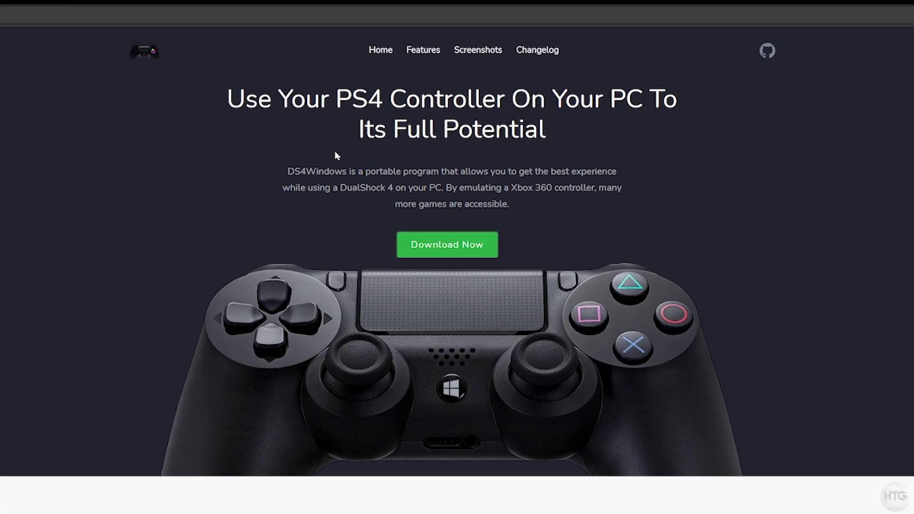
- Open the GitHub releases page and save DS4Windows_3.0.18_x64.zip to the Desktop
click(470, 249)
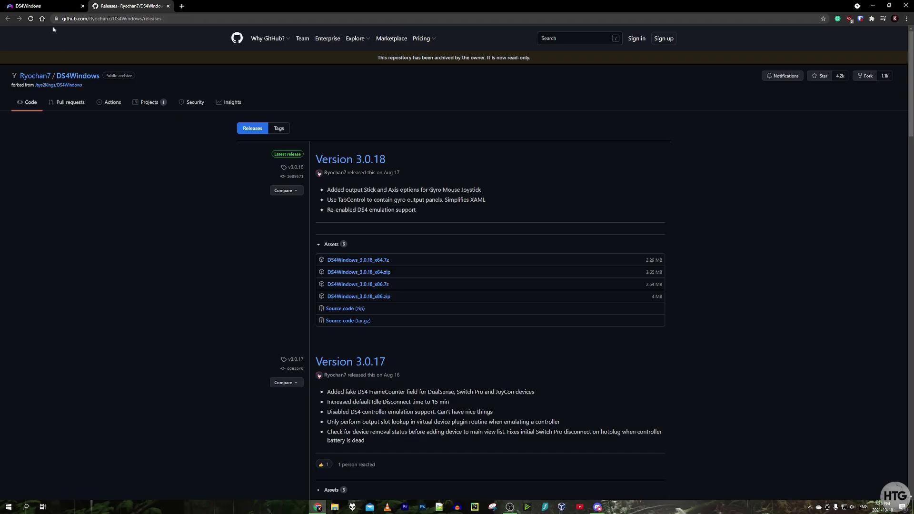
scroll(341, 125, down, 2)
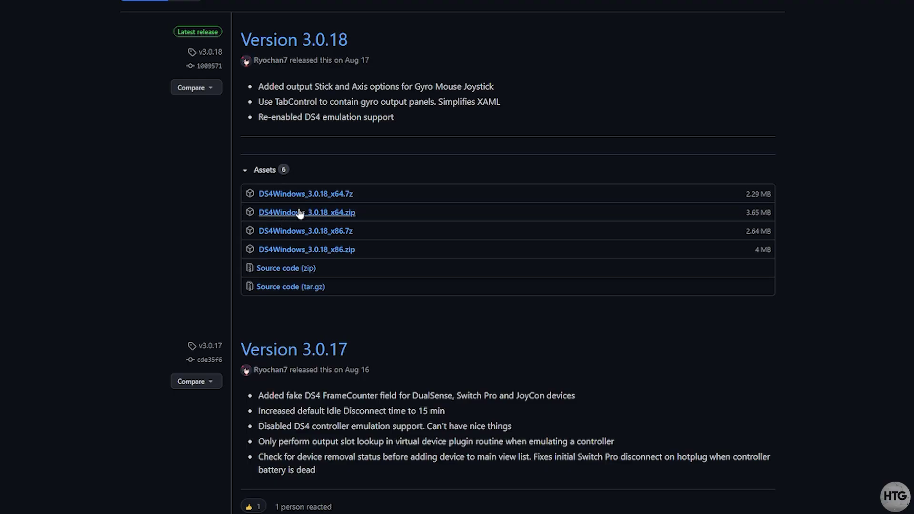
click(336, 212)
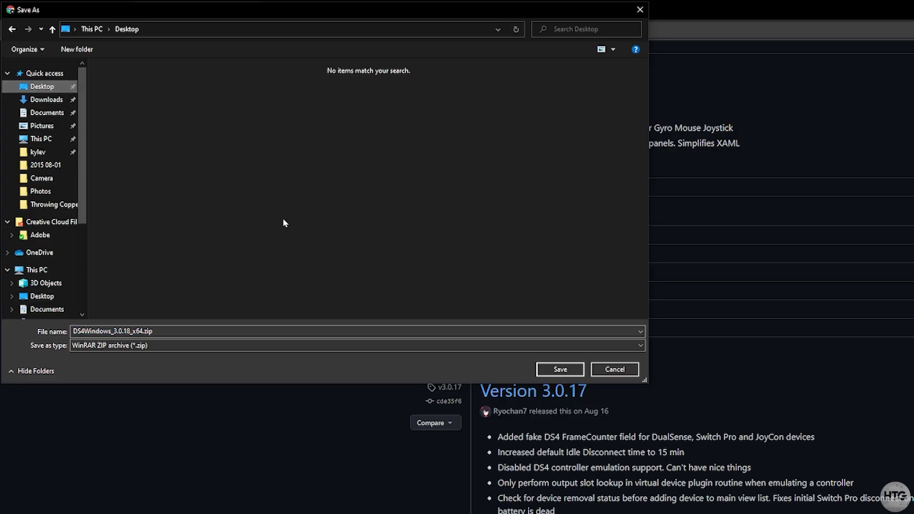
click(566, 373)
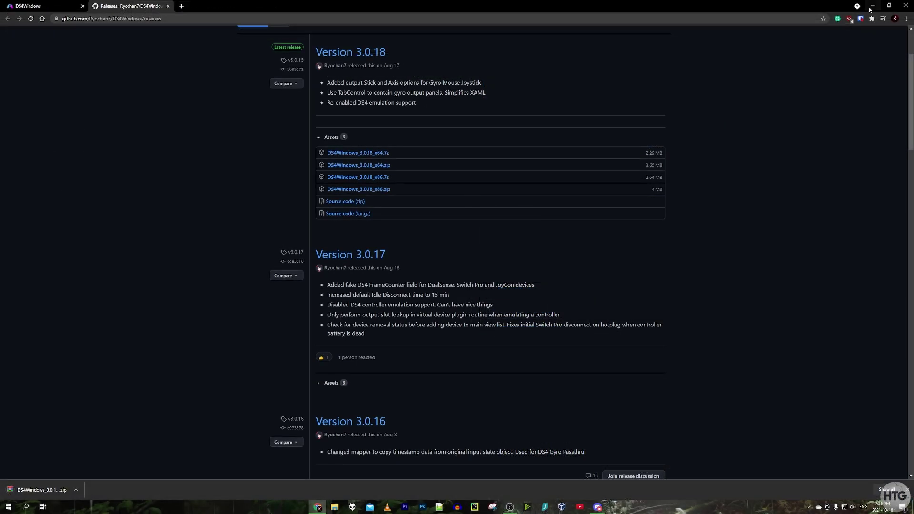
- Extract DS4Windows_3.0.18_x64.zip on the desktop and place the new folder beside the zip
click(872, 8)
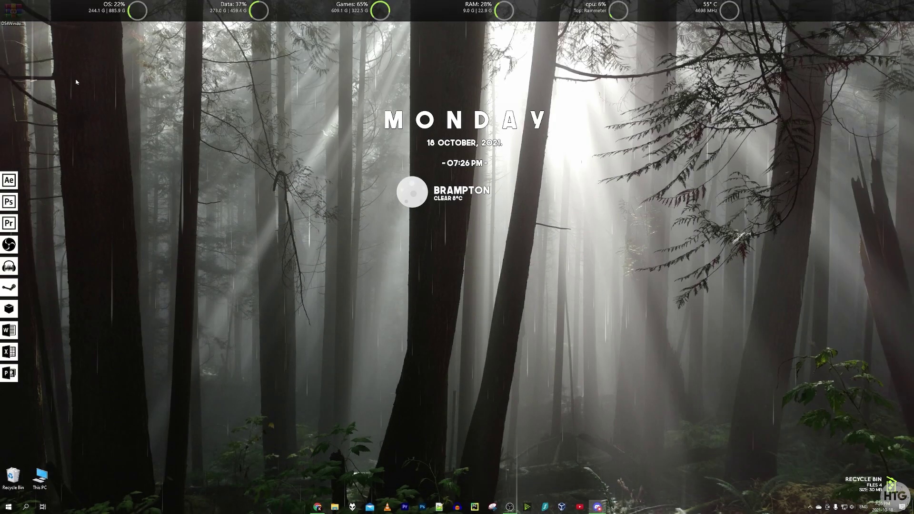
drag(13, 10, 227, 155)
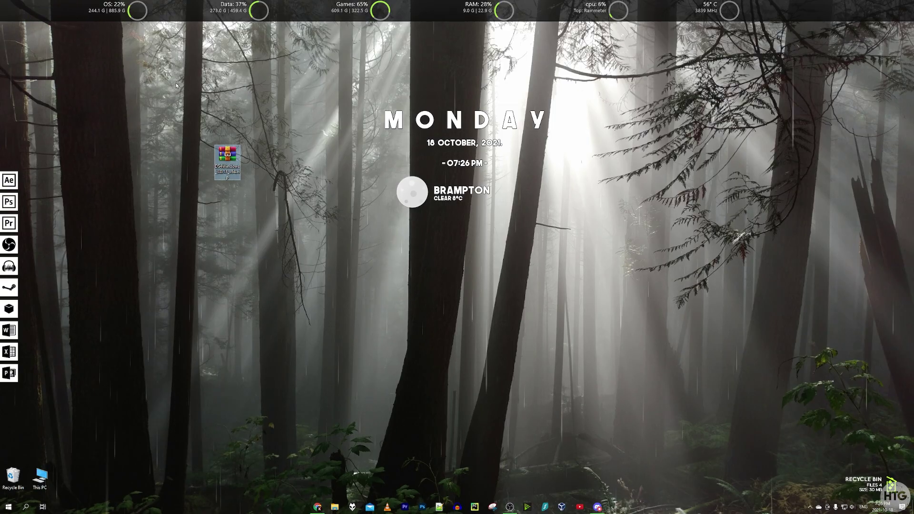
click(259, 161)
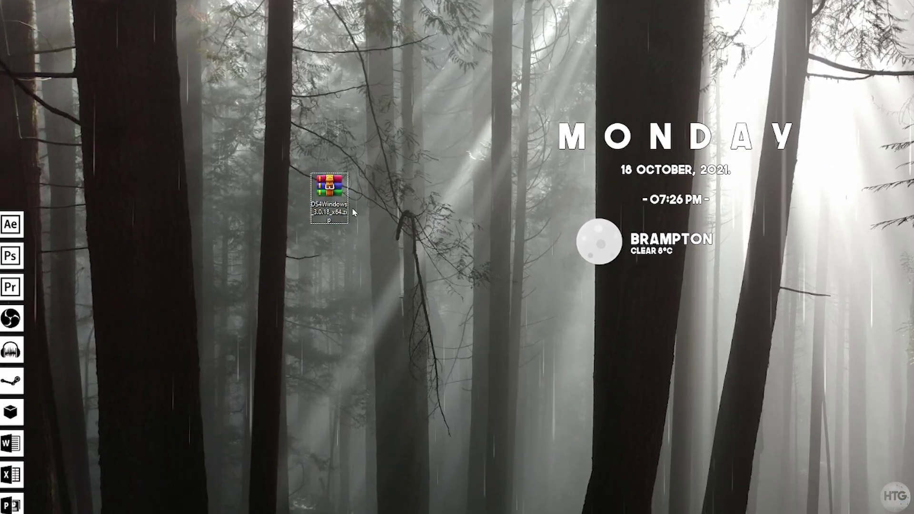
right_click(224, 157)
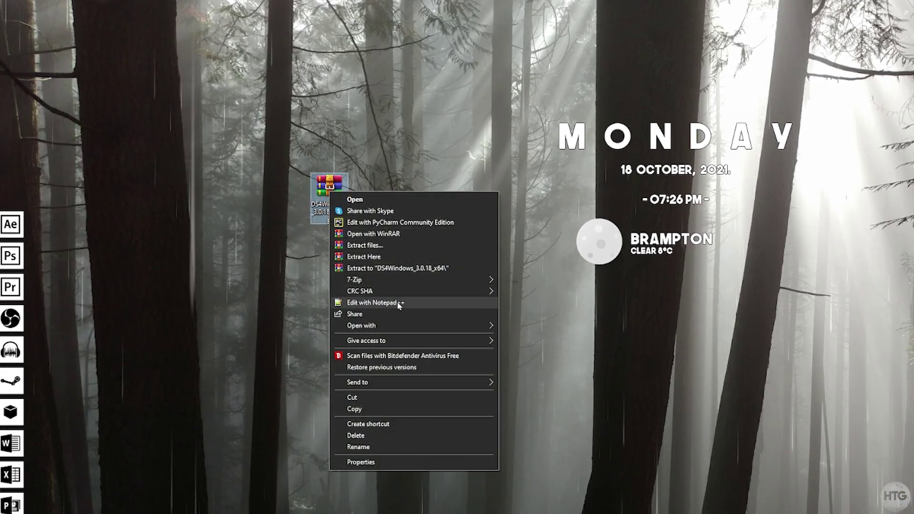
click(359, 260)
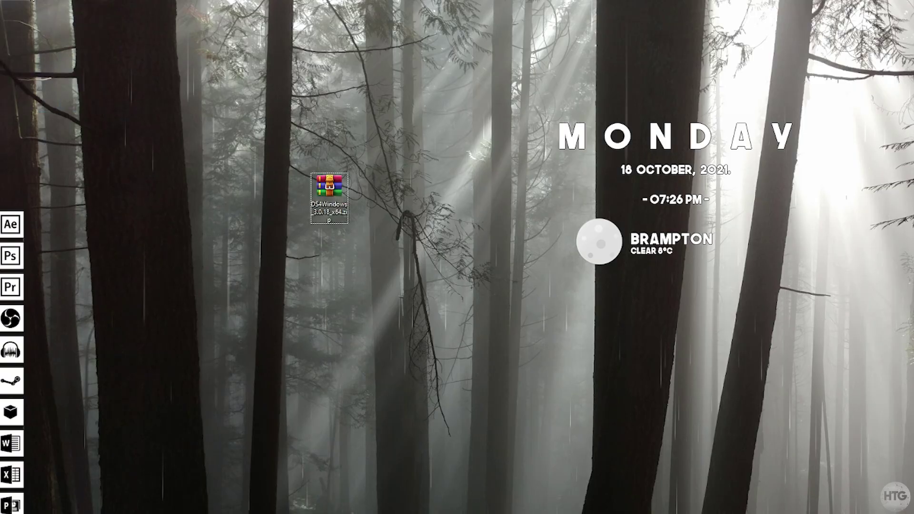
drag(188, 133, 250, 191)
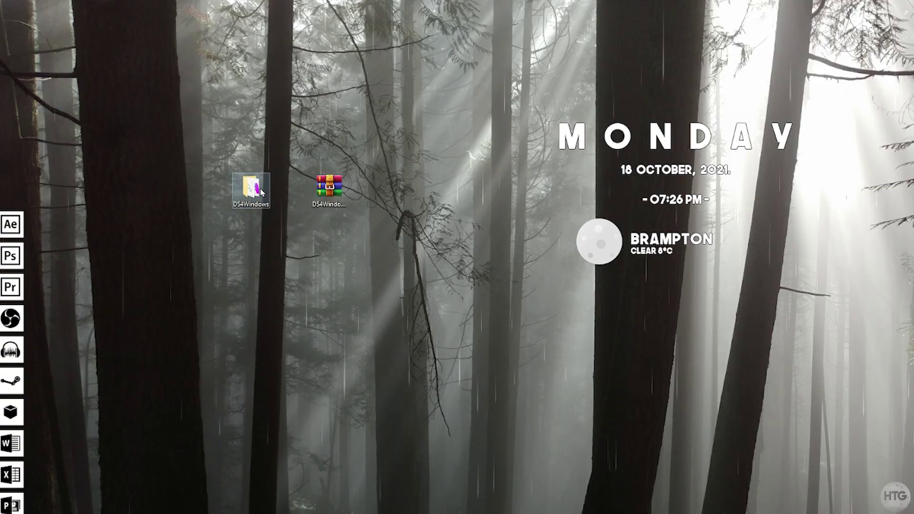
- Open the extracted DS4Windows folder and look over its files
double_click(251, 190)
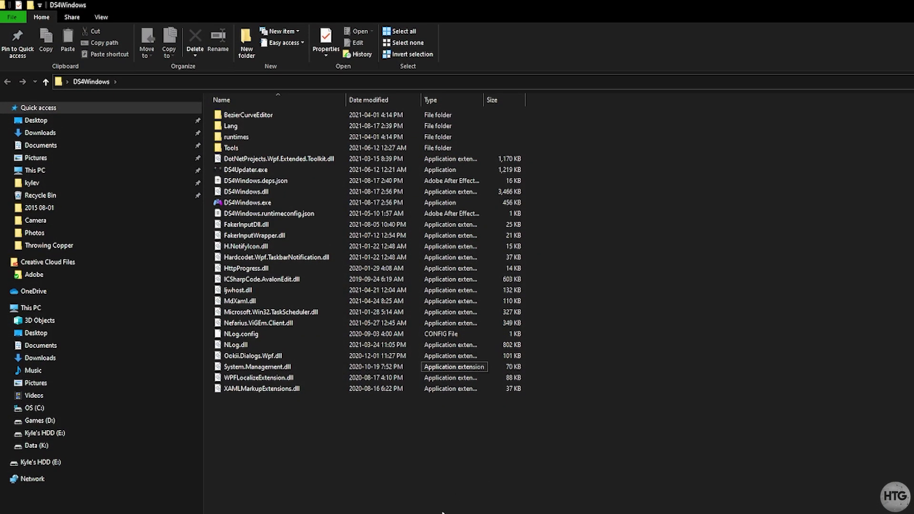
drag(431, 509, 261, 67)
click(519, 442)
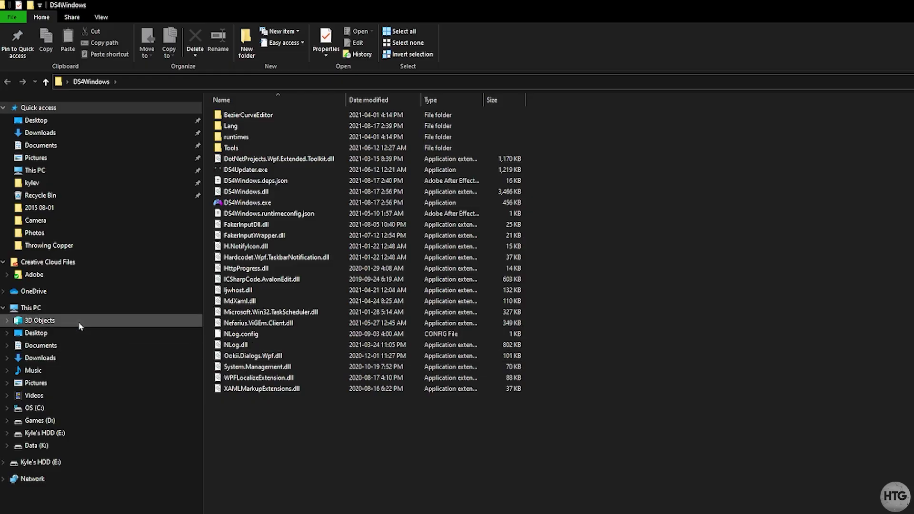
- Move the DS4Windows folder into C:\Program Files on the OS (C:) drive
click(81, 309)
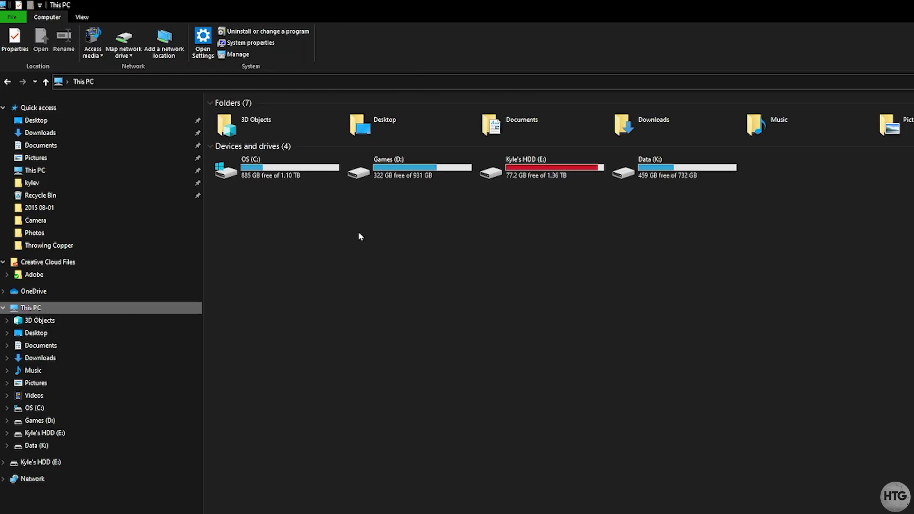
double_click(263, 180)
double_click(265, 157)
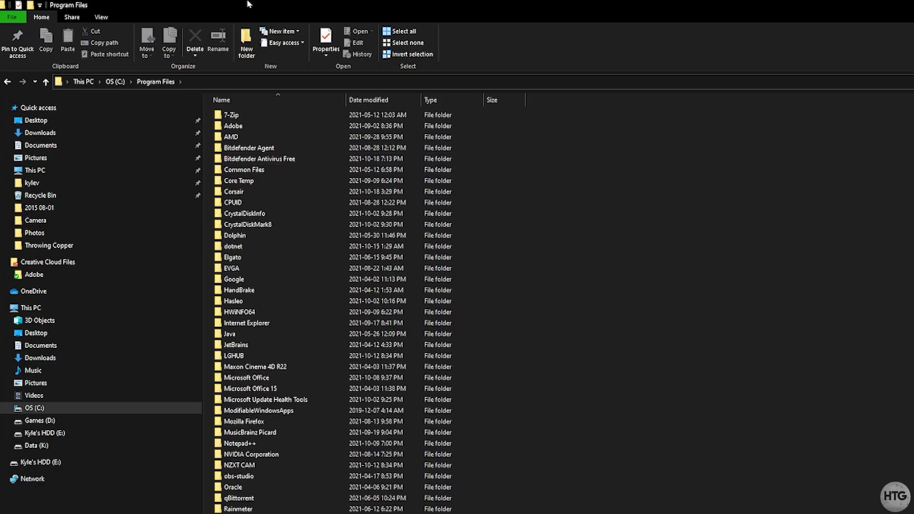
key(super+Right)
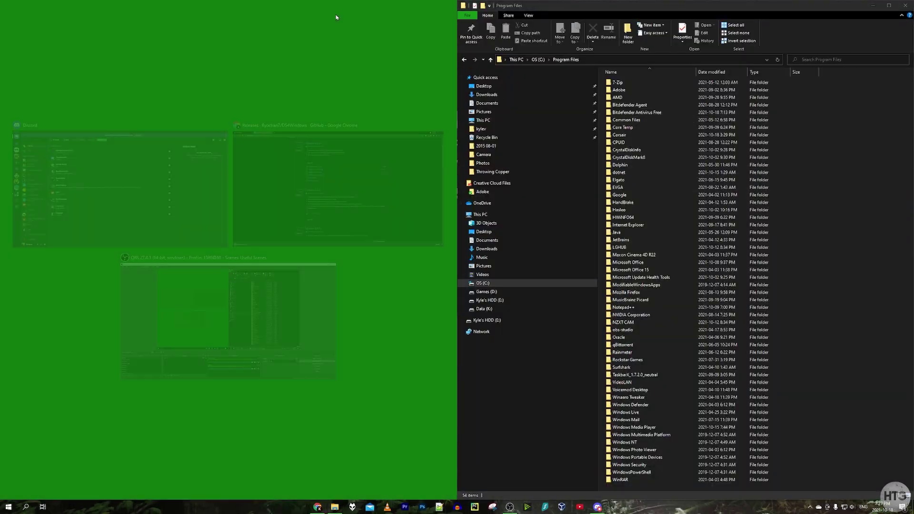
click(335, 14)
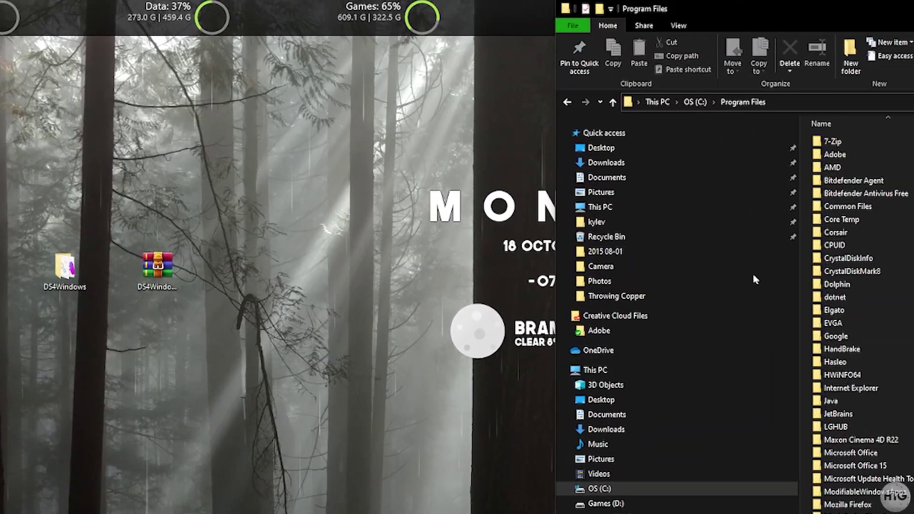
key(ctrl+v)
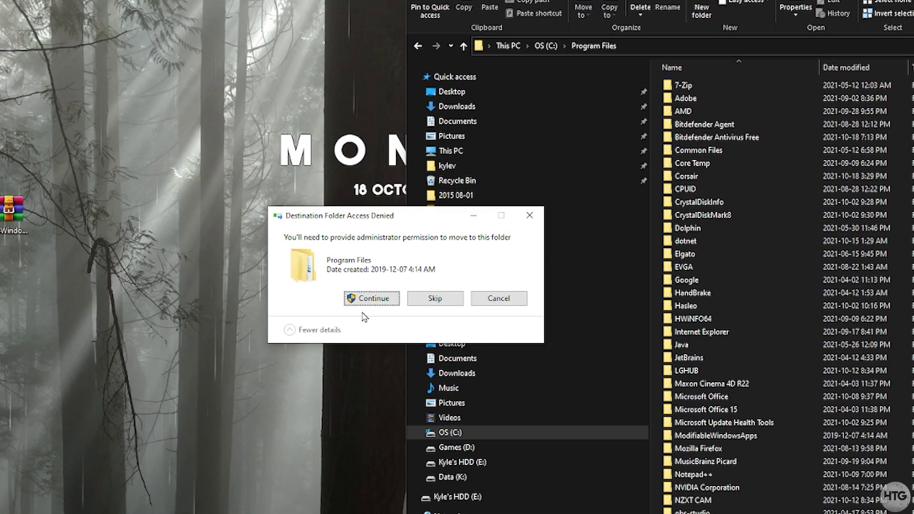
- Approve the administrator move, then select DS4Windows.exe inside C:\Program Files\DS4Windows
click(379, 302)
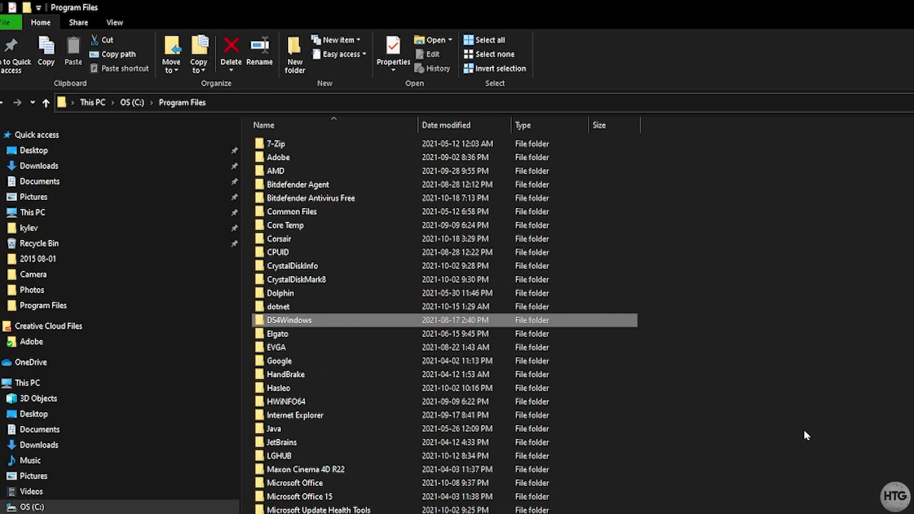
double_click(317, 326)
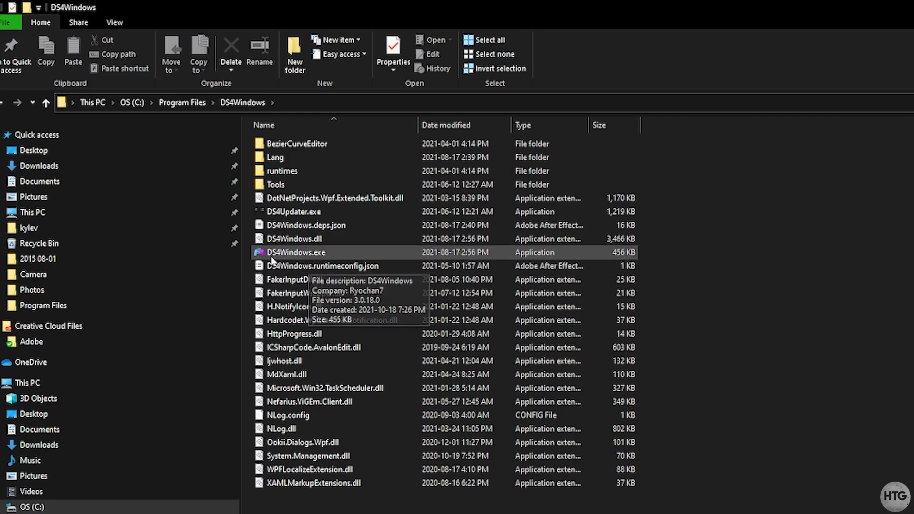
click(338, 257)
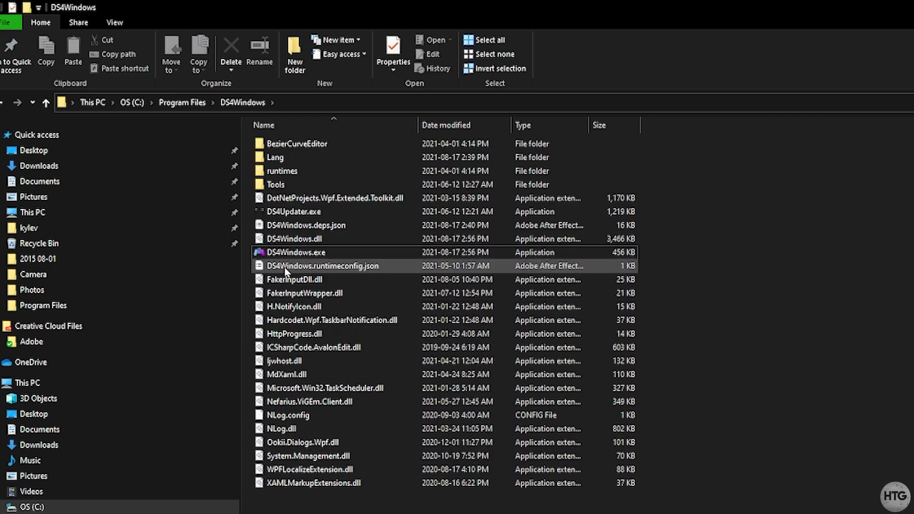
- Create a desktop shortcut to DS4Windows.exe with Send to > Desktop (create shortcut)
right_click(294, 253)
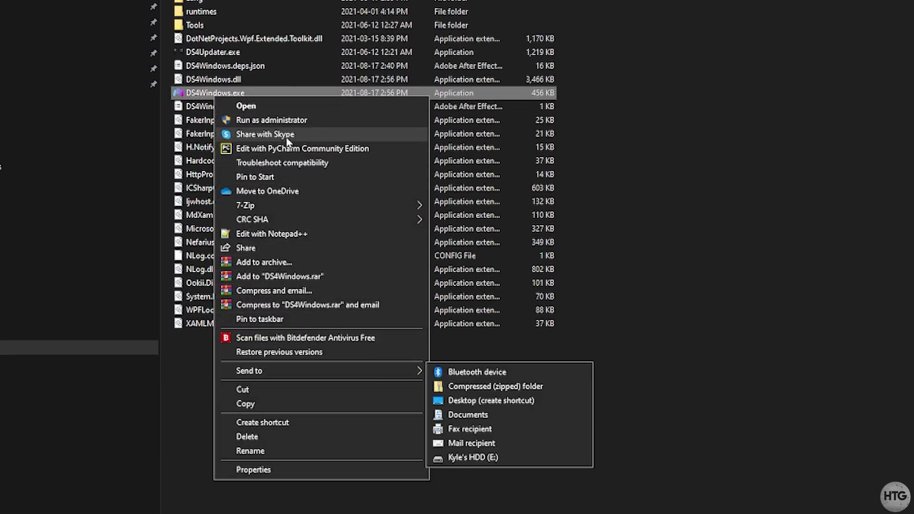
mouse_move(262, 376)
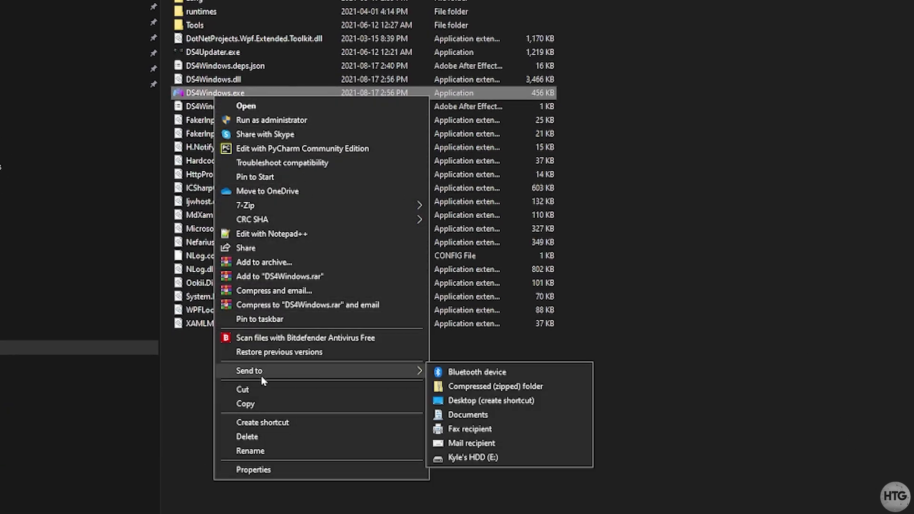
click(511, 405)
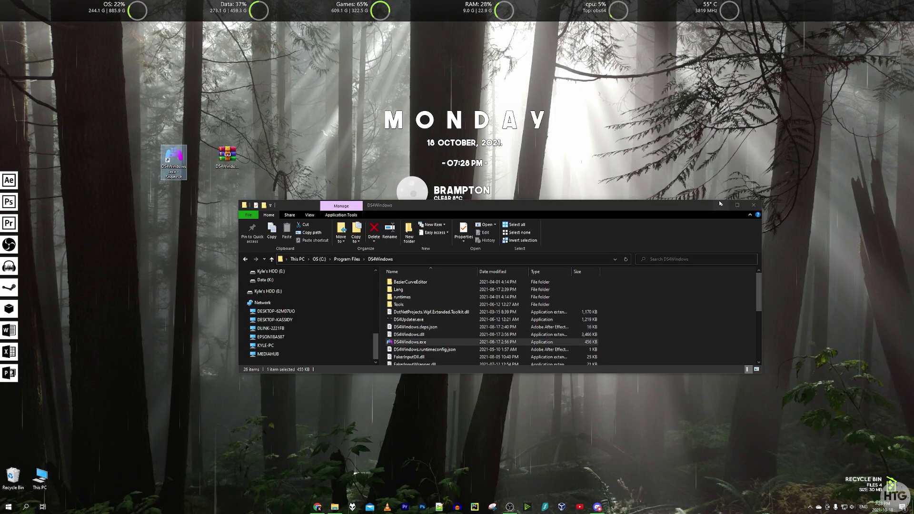
- Launch DS4Windows from its desktop shortcut and store settings in the Program Folder
click(753, 205)
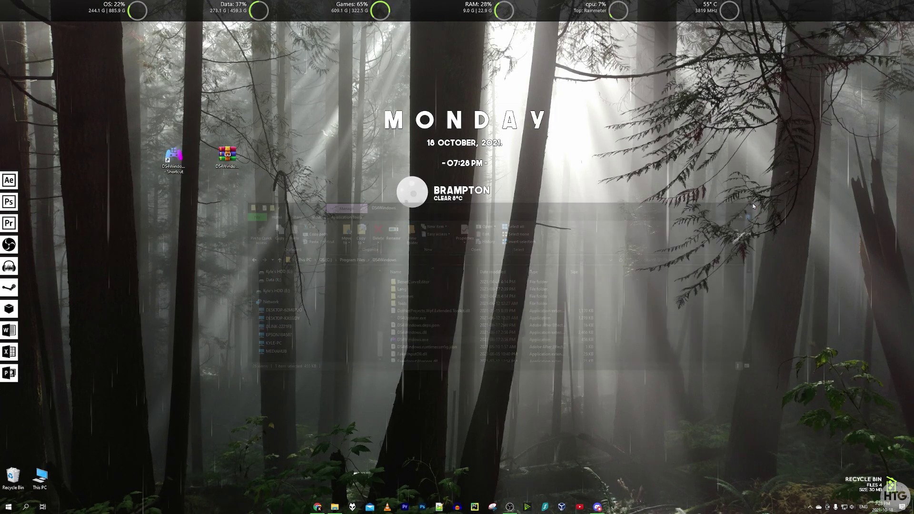
click(174, 158)
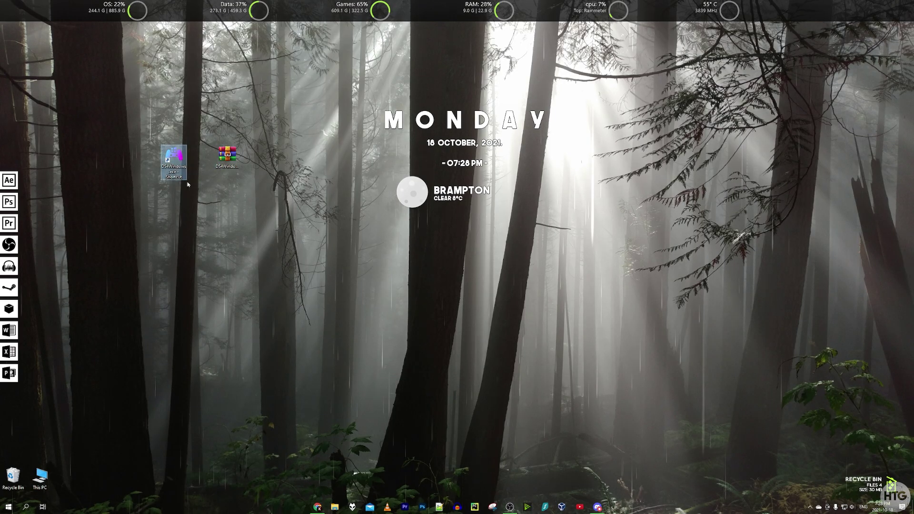
double_click(173, 160)
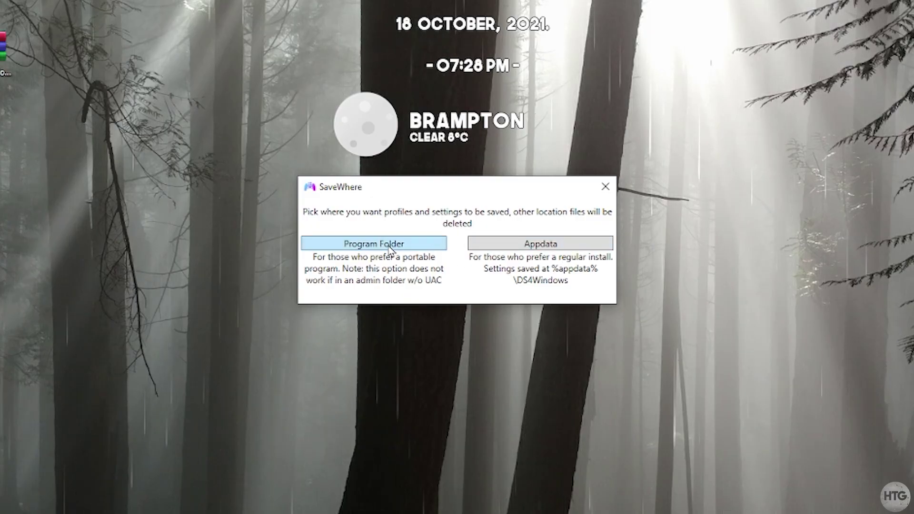
click(369, 246)
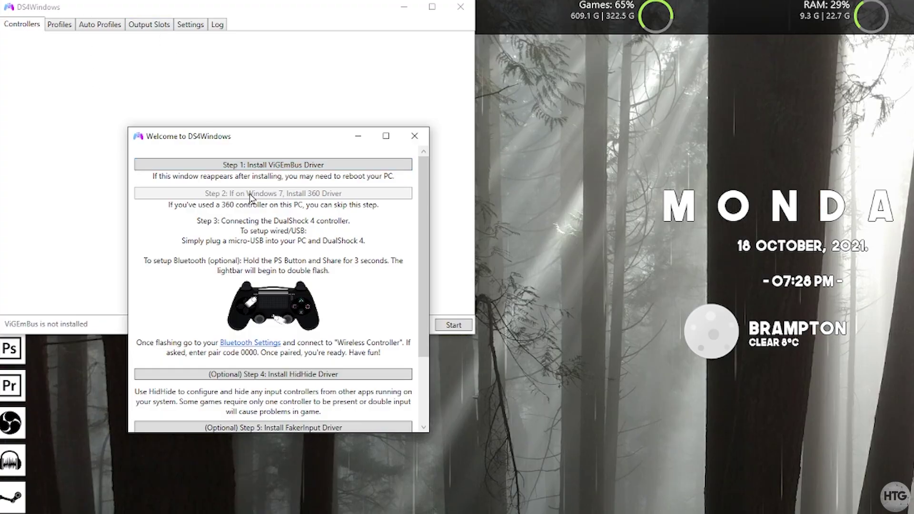
drag(200, 140, 271, 153)
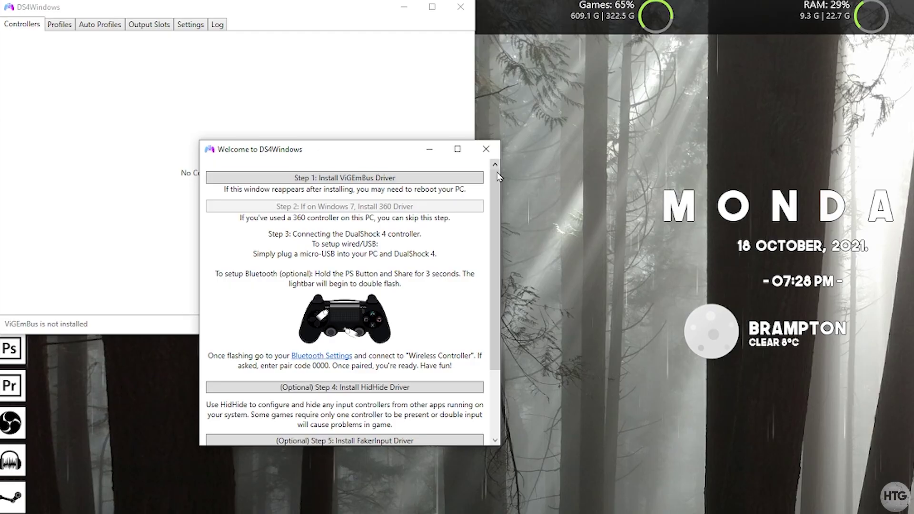
mouse_move(498, 177)
mouse_down()
mouse_move(491, 327)
mouse_move(495, 177)
mouse_up()
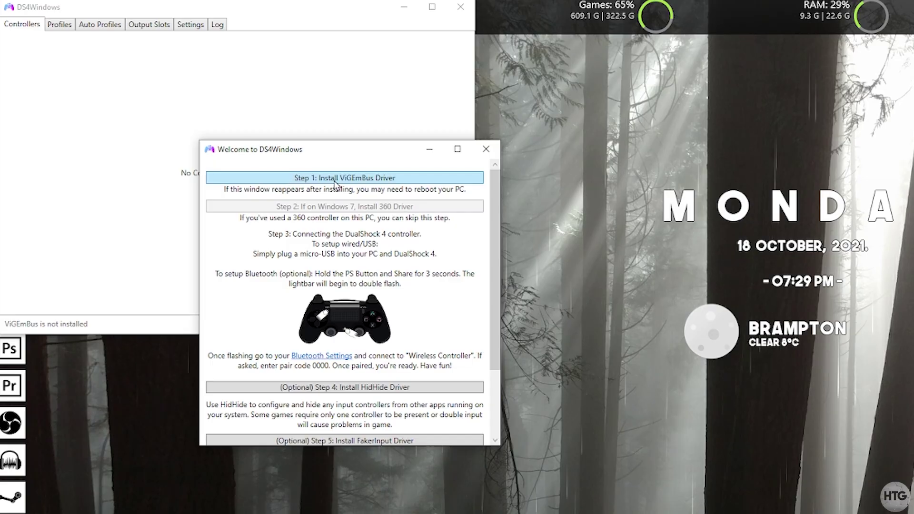
- Install the ViGEmBus driver after accepting its licence terms, then close the Welcome guide
click(371, 179)
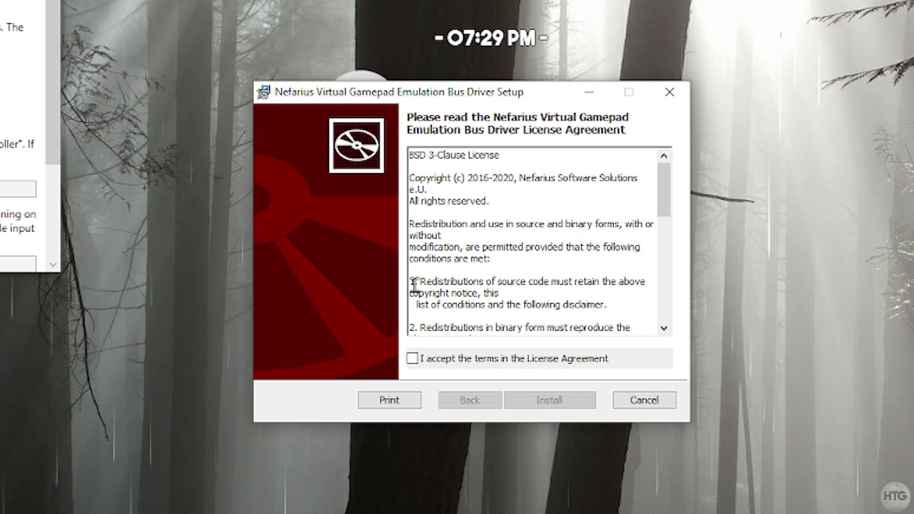
click(445, 360)
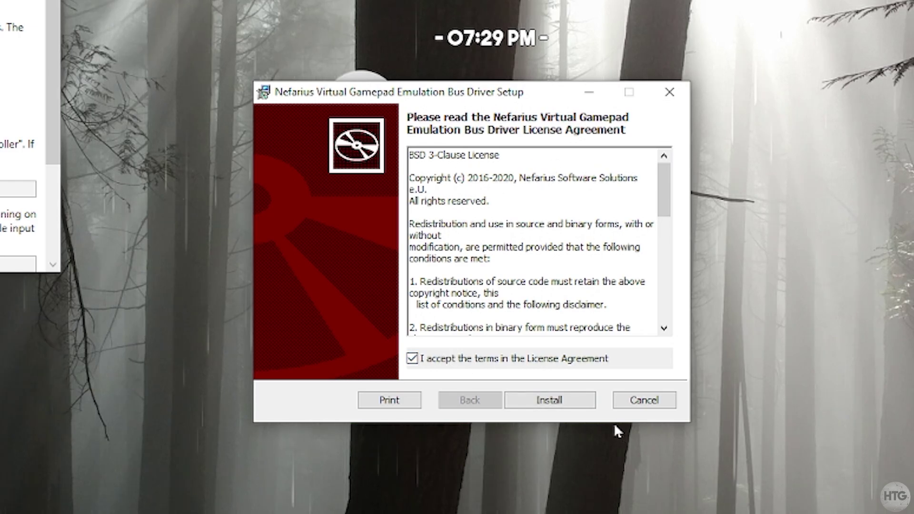
click(573, 410)
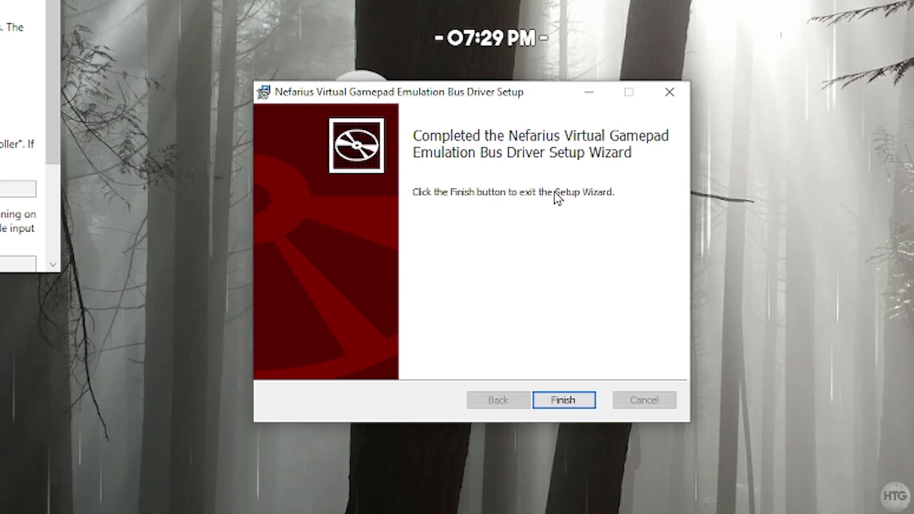
click(570, 400)
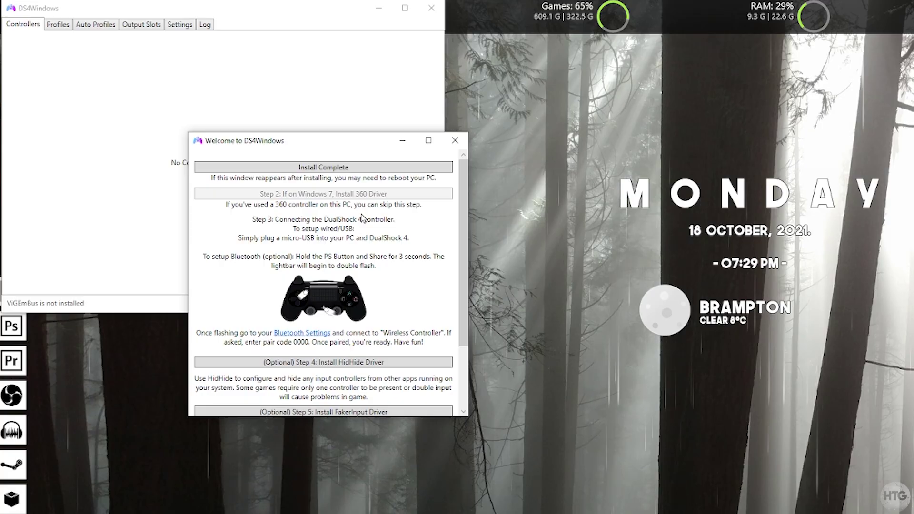
scroll(285, 281, down, 3)
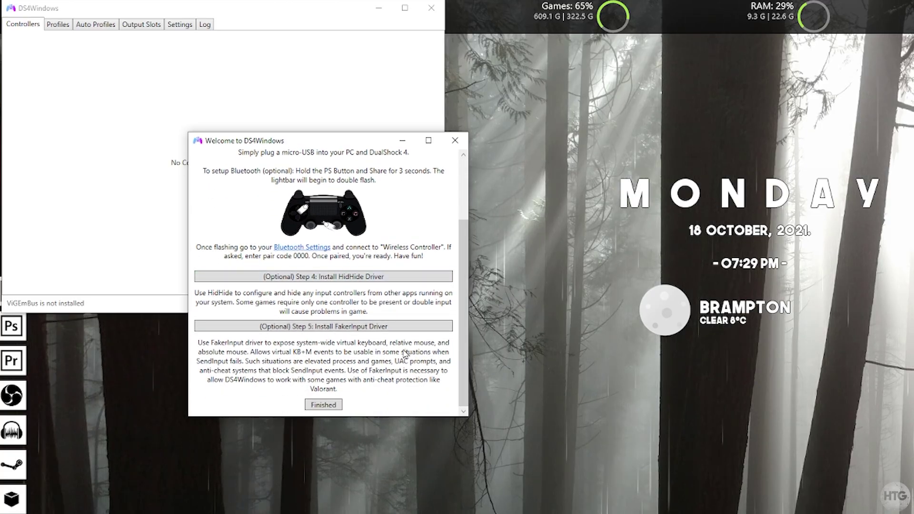
click(324, 405)
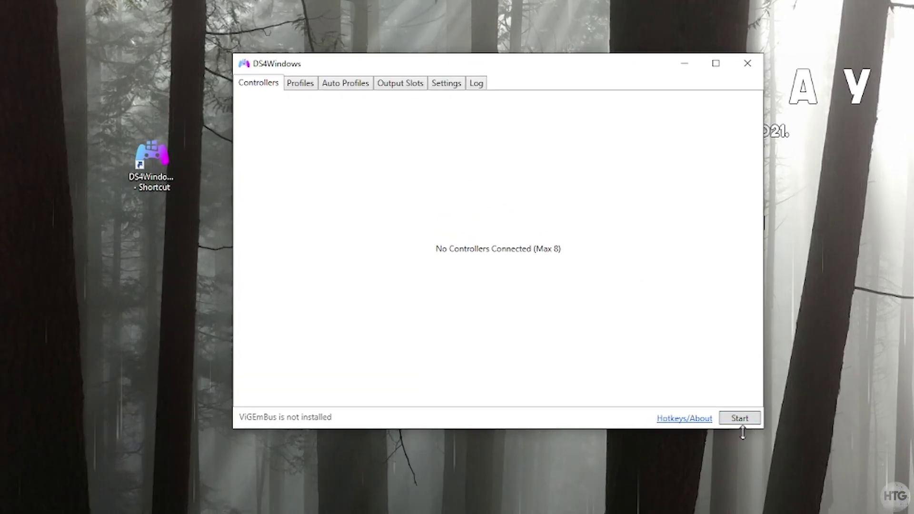
- Start DS4Windows and widen the window and ID column to see the DualSense entry
click(756, 419)
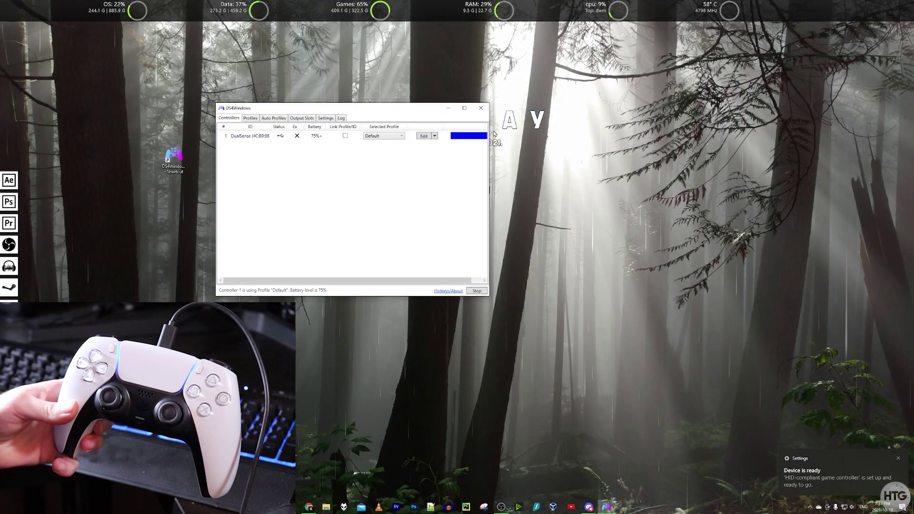
drag(489, 141, 669, 141)
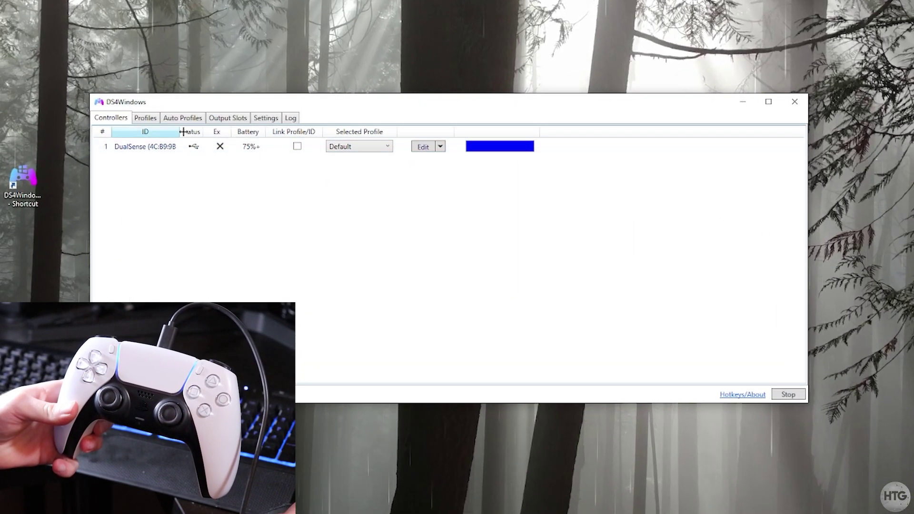
drag(271, 126, 368, 134)
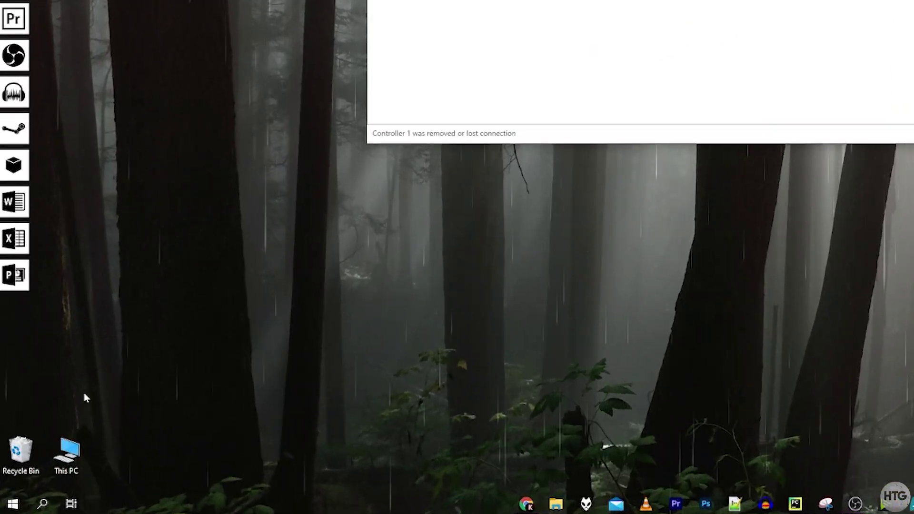
- Pair the DualSense as 'Wireless Controller' through Settings > Bluetooth & other devices
click(8, 507)
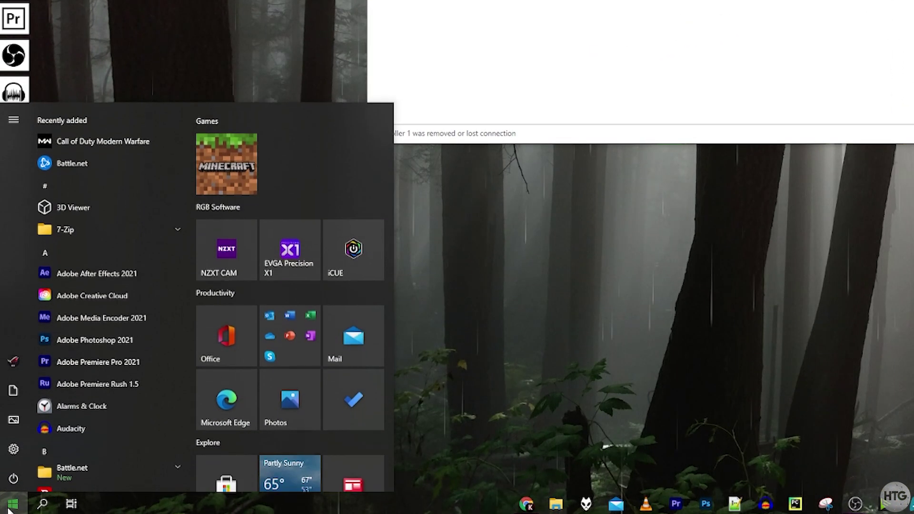
click(14, 448)
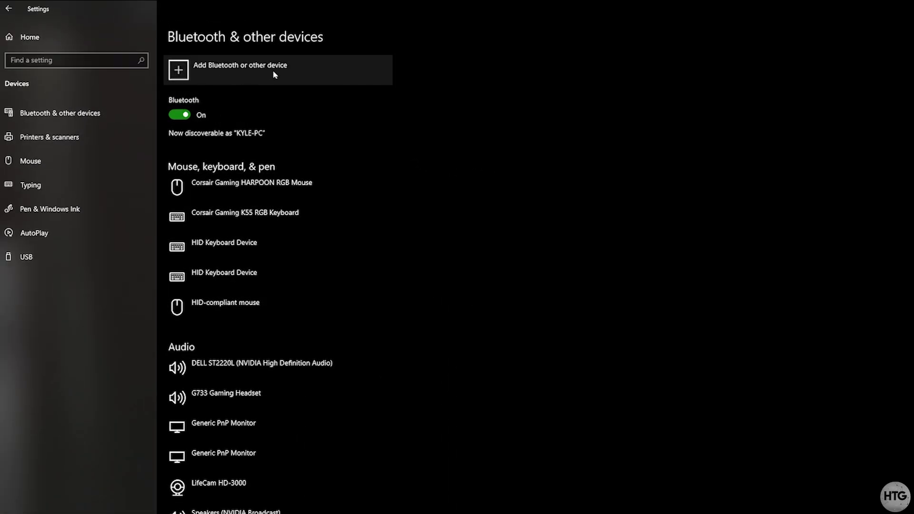
click(275, 75)
click(468, 156)
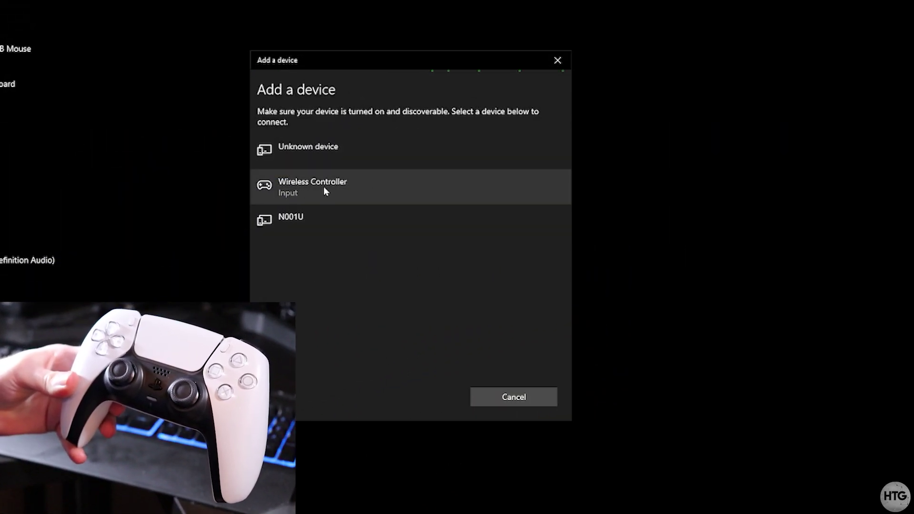
click(338, 185)
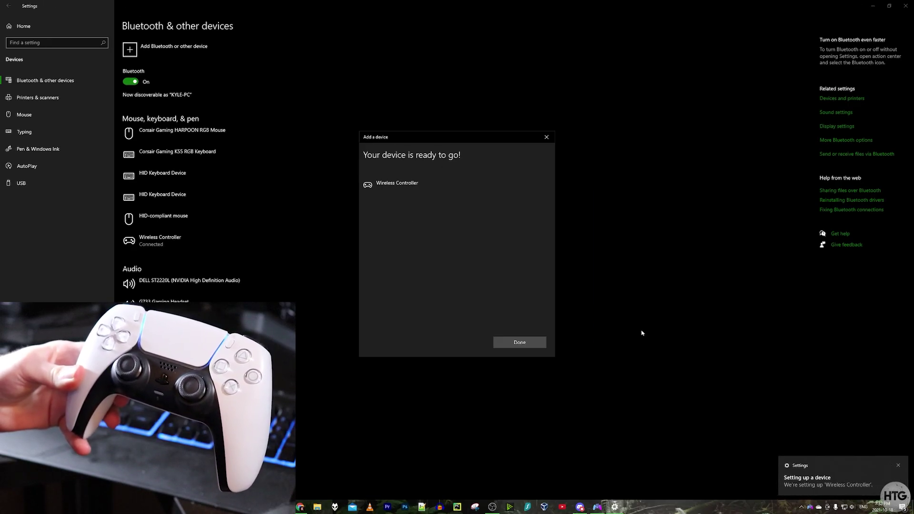
click(537, 342)
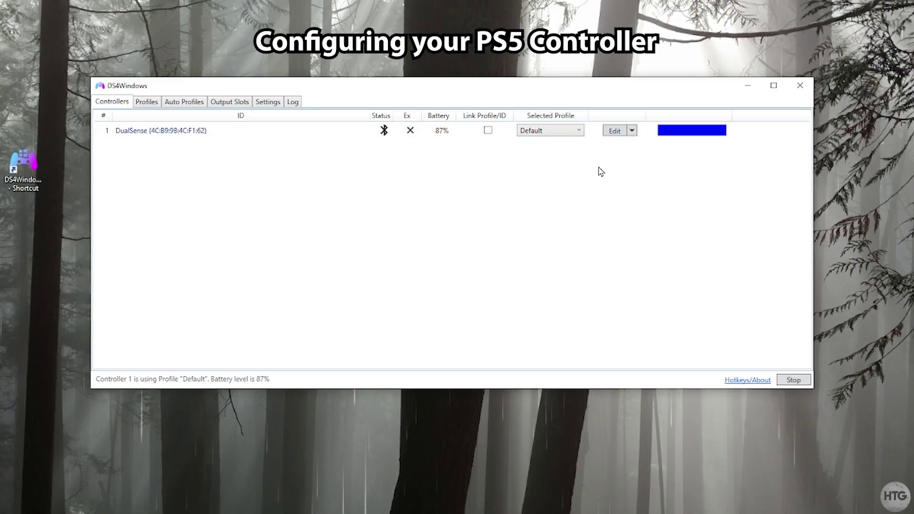
- Open the Default profile editor and check Cross's A Button mapping and the left-stick 0.08 dead zone
click(614, 132)
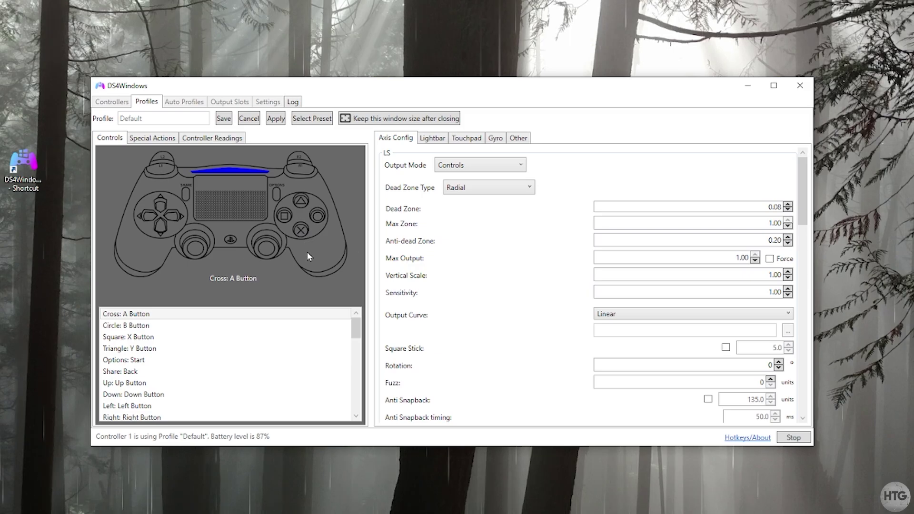
click(301, 229)
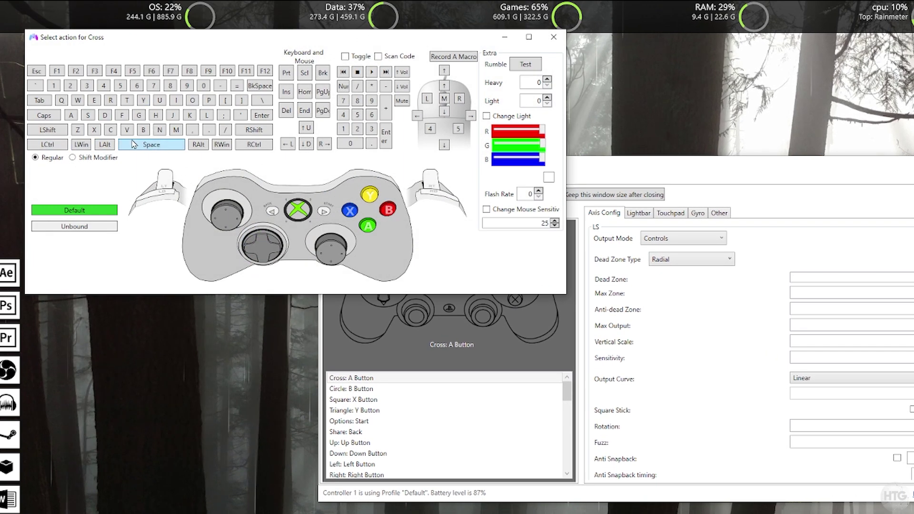
click(554, 43)
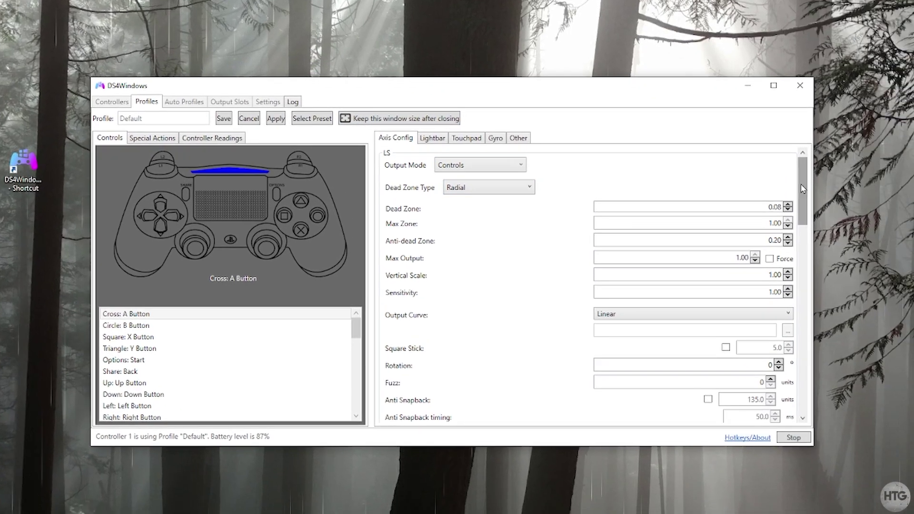
drag(803, 188, 851, 105)
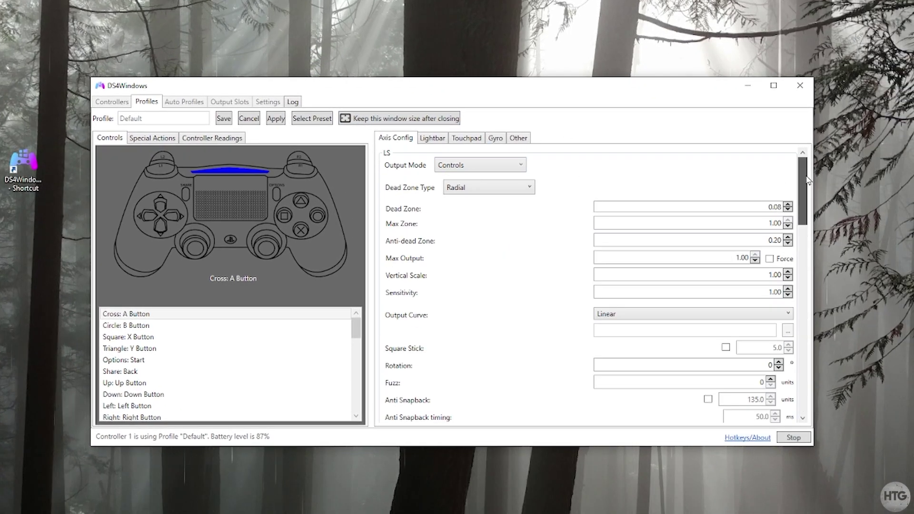
drag(807, 180, 801, 123)
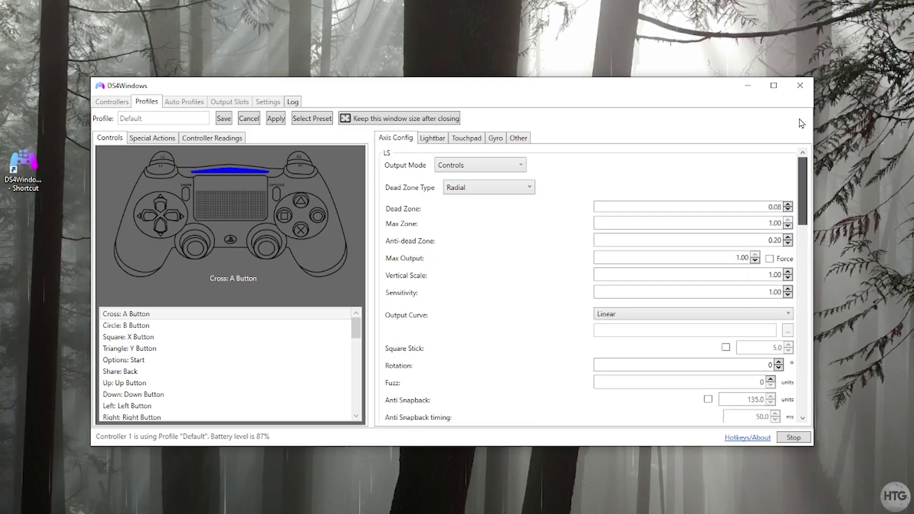
- Recolour the profile's lightbar to red, keeping the While Charging behaviour at Normal
click(440, 141)
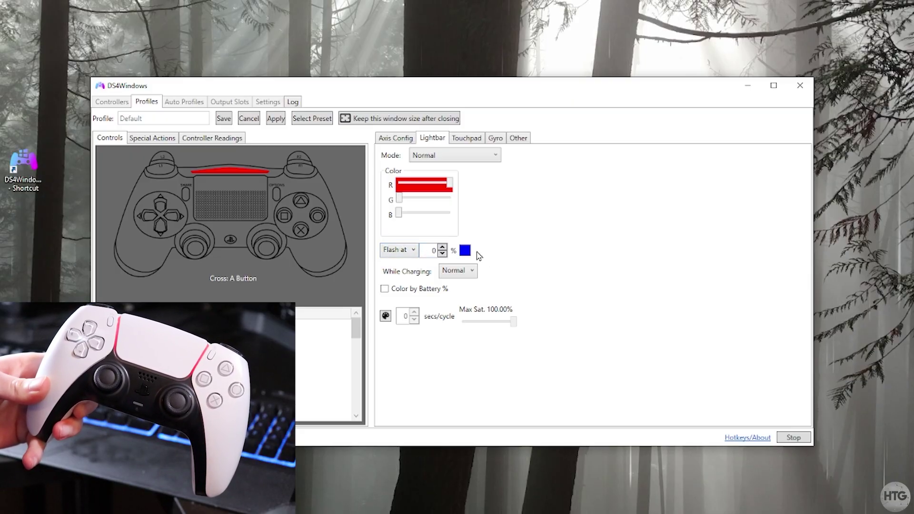
click(456, 271)
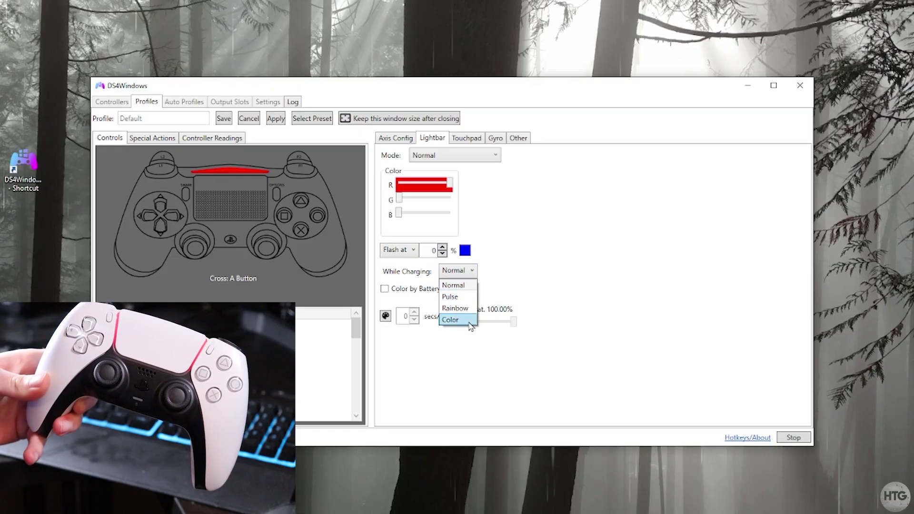
click(466, 276)
- Look through the Touchpad, Gyro and Other settings, where the emulated controller is Xbox 360
click(475, 140)
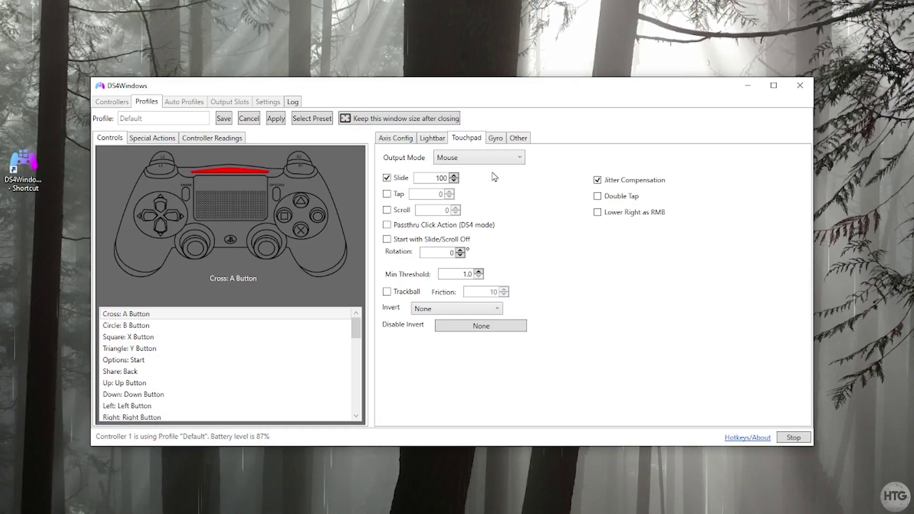
click(496, 140)
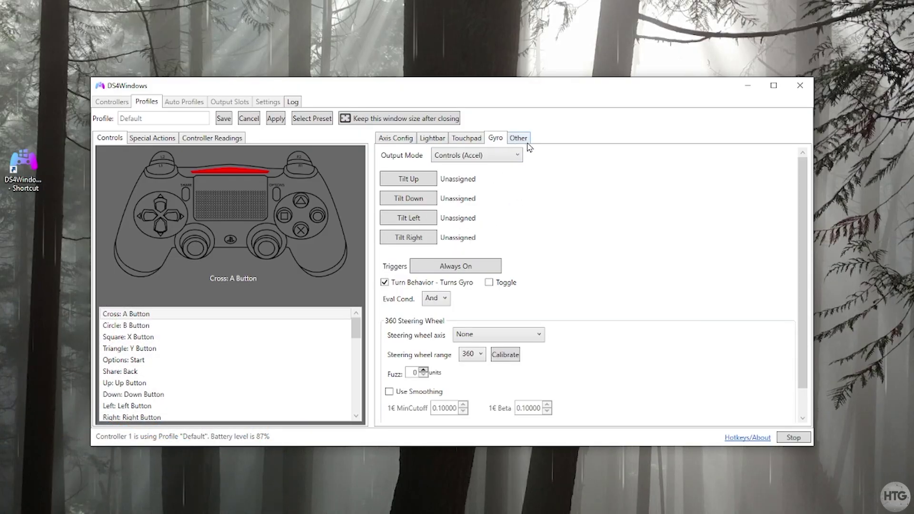
click(518, 138)
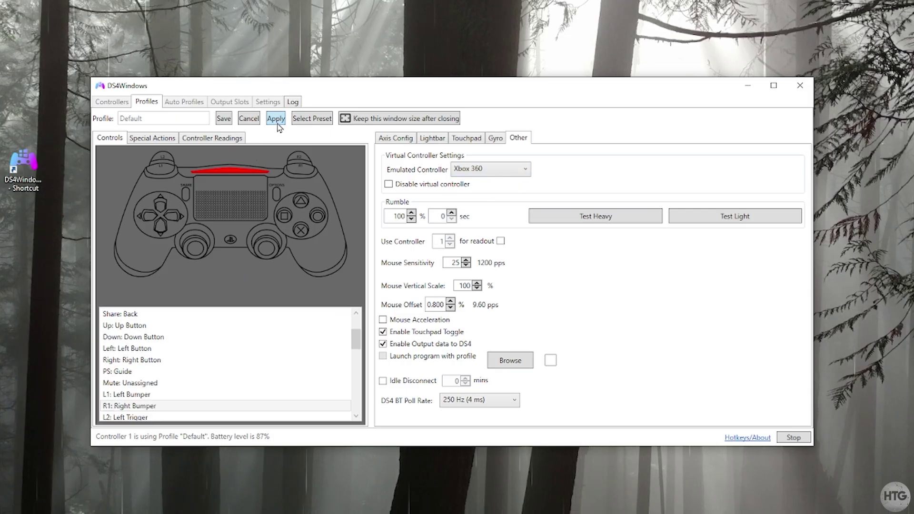
- Save the Default profile, confirm the red lightbar in the controller list, and go to Settings
click(224, 119)
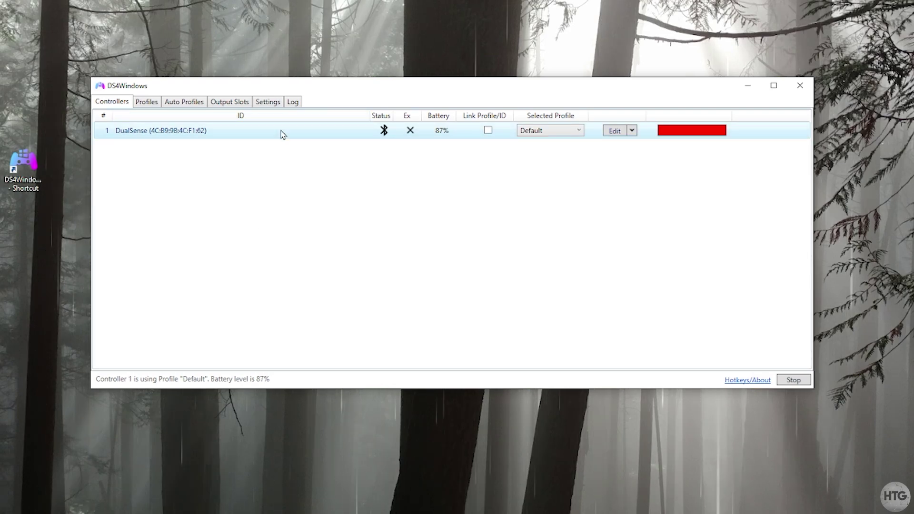
click(268, 102)
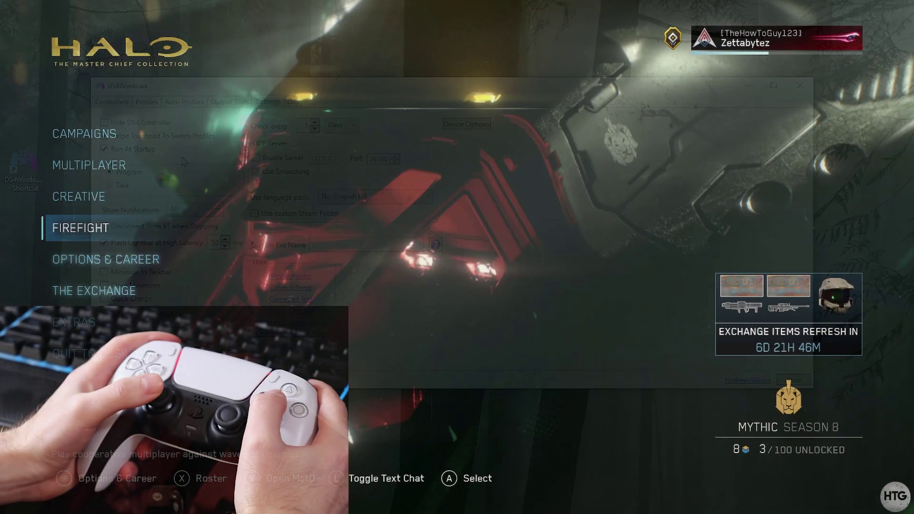
- From the main menu, enter the Firefight menu's Halo 3: ODST Custom Firefight lobby
key(Up)
key(Up)
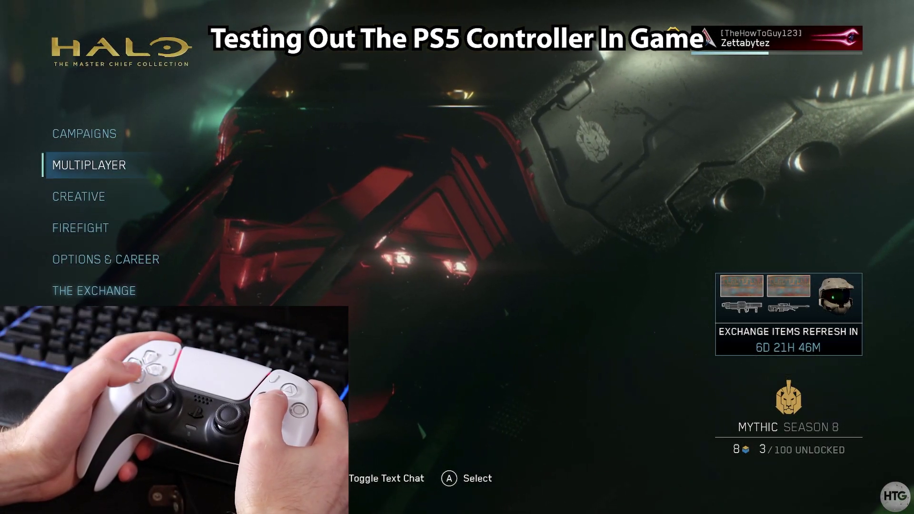
key(Down)
key(Down)
key(Down)
key(Down)
key(Up)
key(Up)
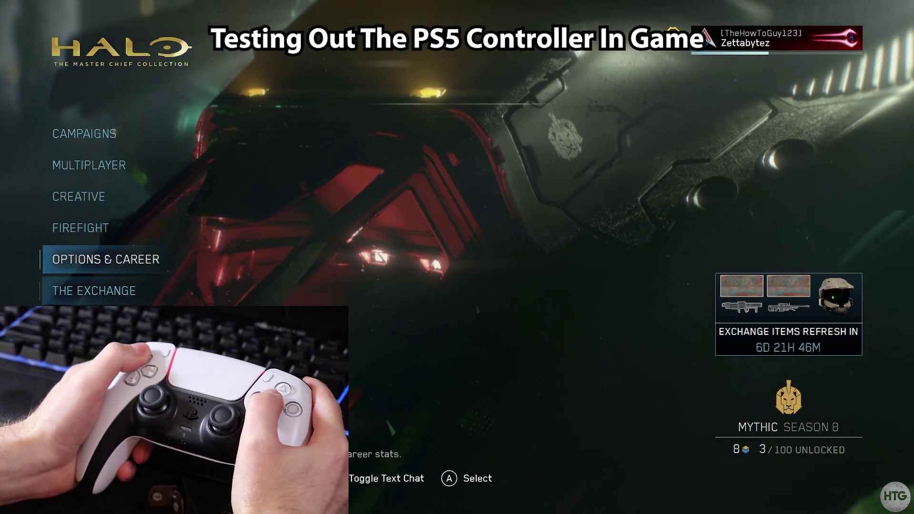
key(Return)
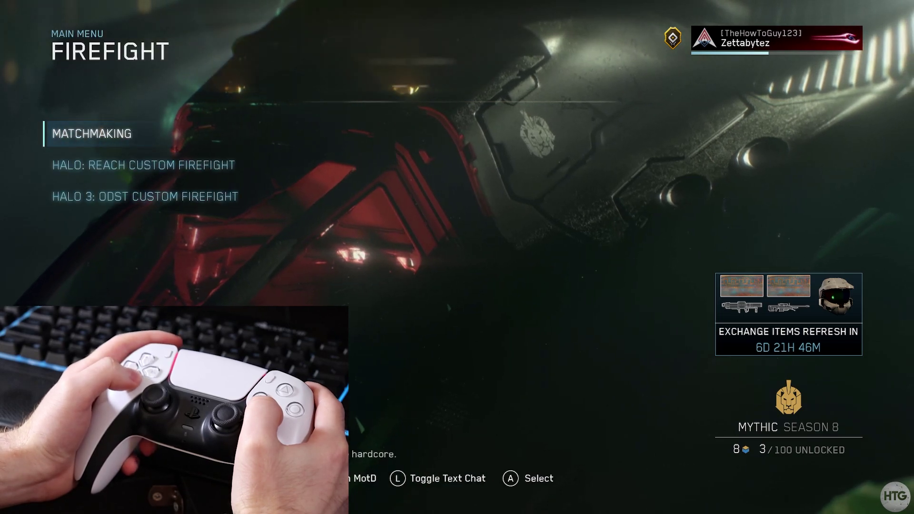
key(Down)
key(Down)
key(Return)
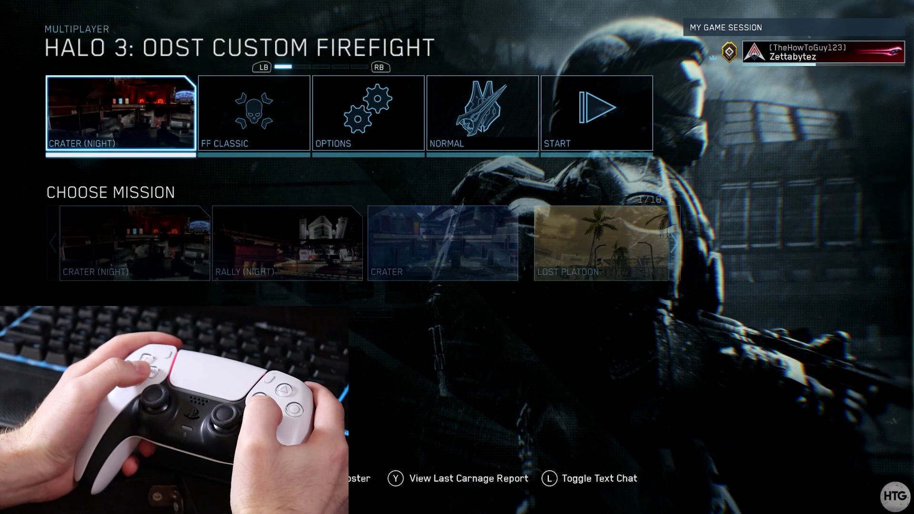
- Pick Lost Platoon, FF Classic rules and Easy difficulty, then launch the game
key(Right)
key(Right)
key(Right)
key(Return)
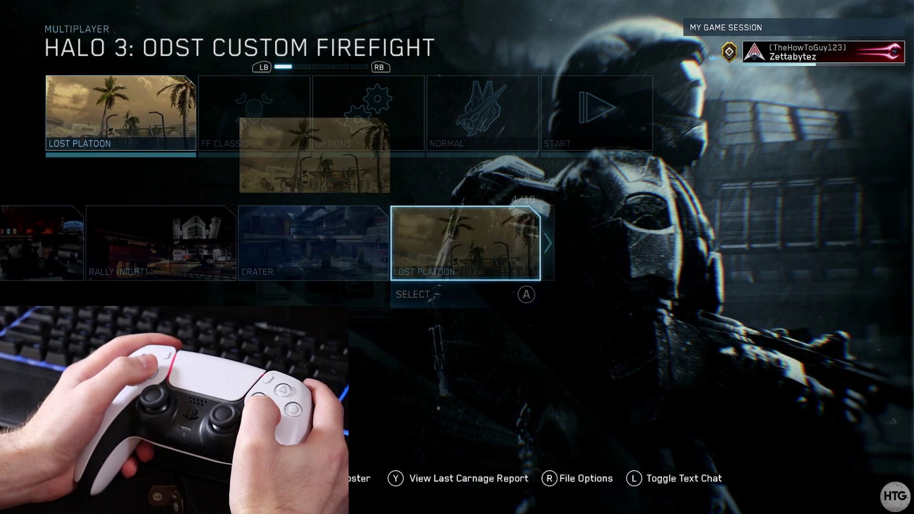
key(Return)
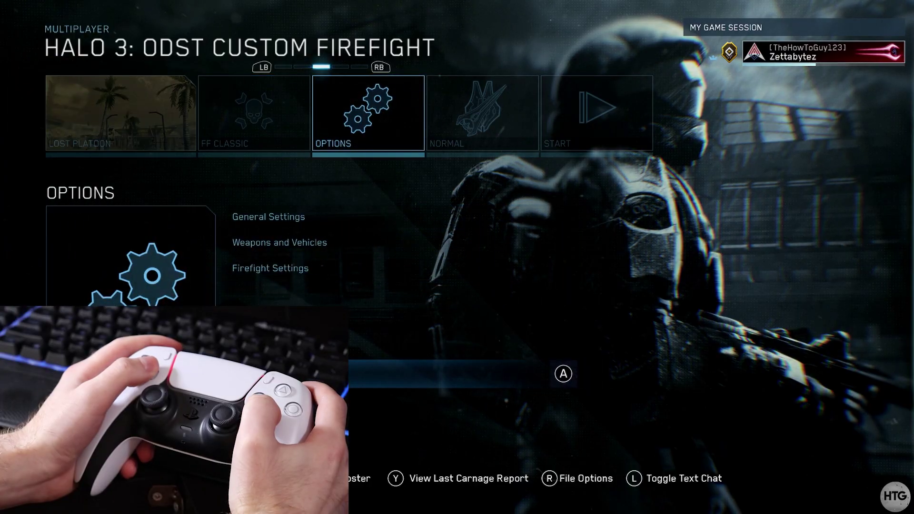
key(Return)
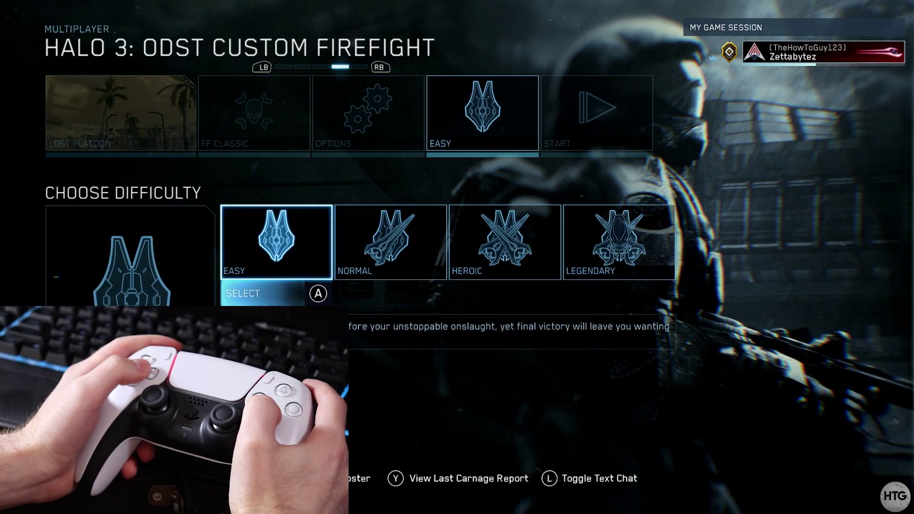
key(Return)
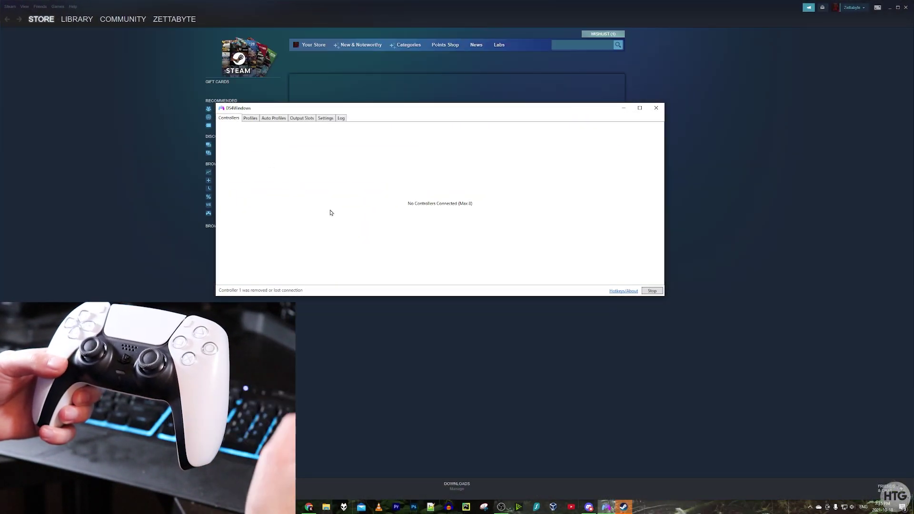
- Minimise Steam to reveal DS4Windows reporting No Controllers Connected (Max 8)
click(890, 7)
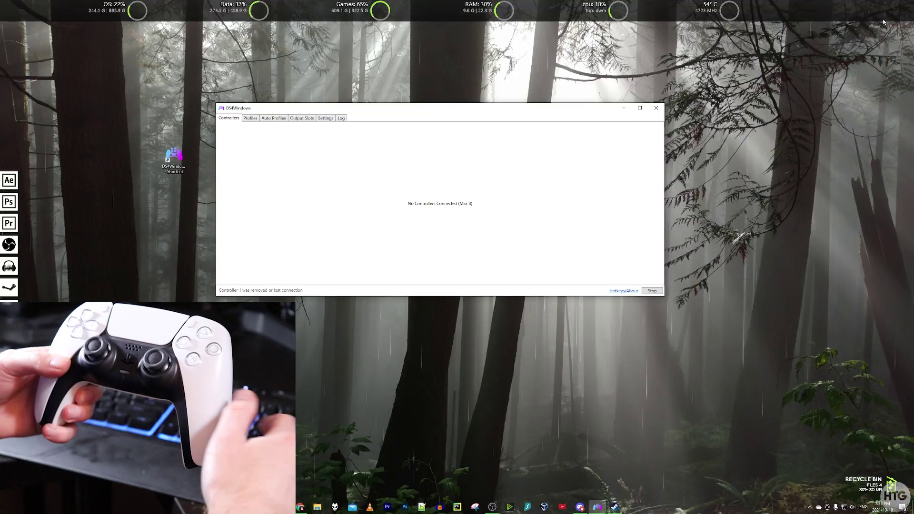